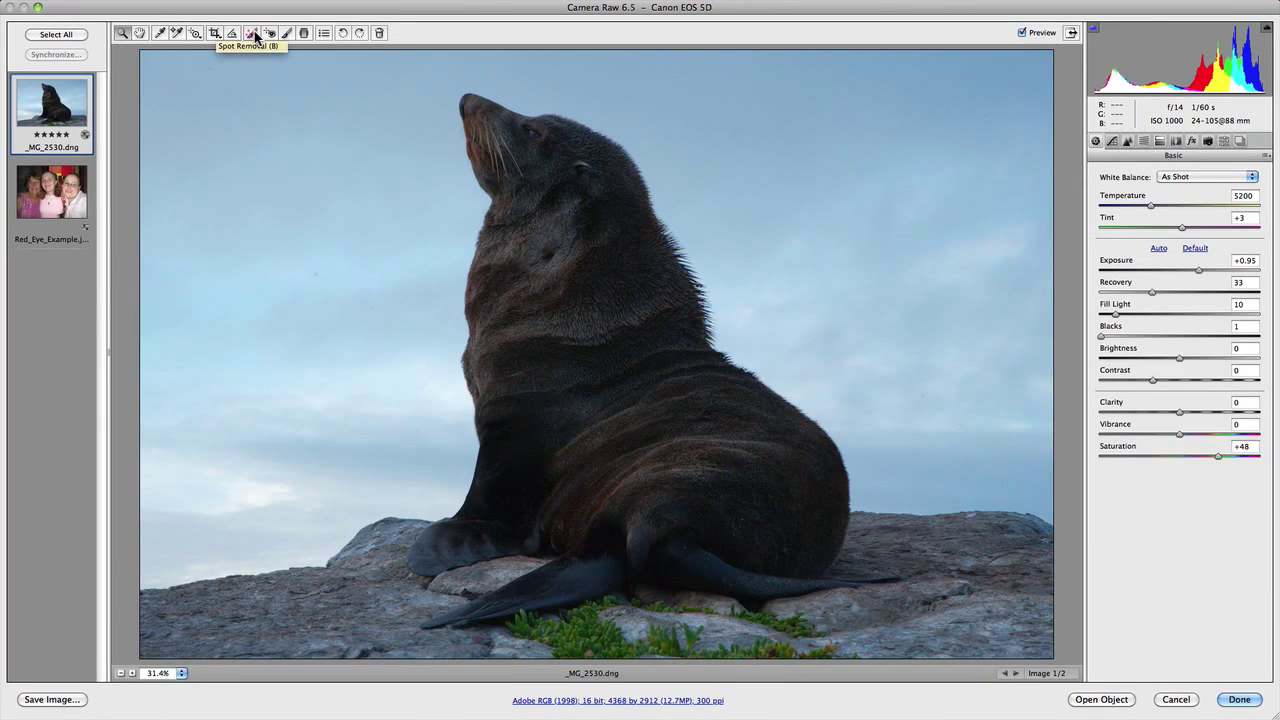
# - Zoom into the sea lion photo's sky step by step until it shows at 100%
pyautogui.click(253, 34)
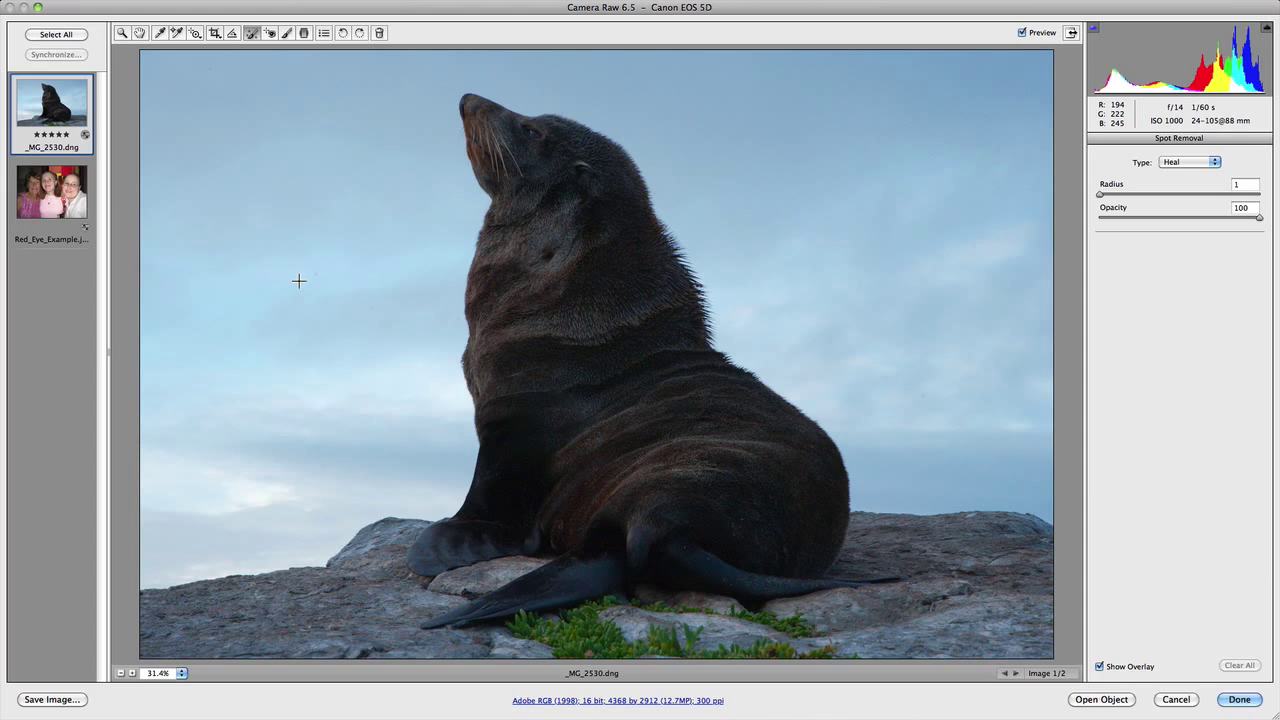
pyautogui.click(119, 33)
pyautogui.click(277, 195)
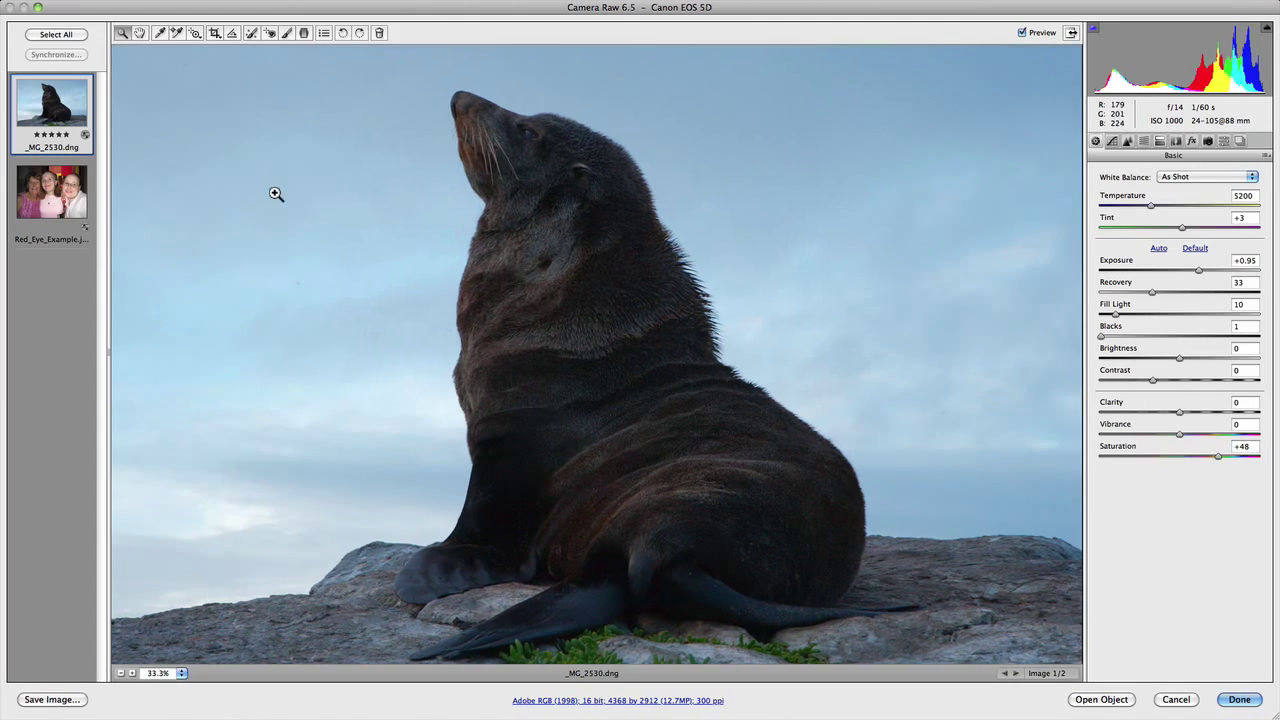
pyautogui.click(294, 302)
pyautogui.click(364, 347)
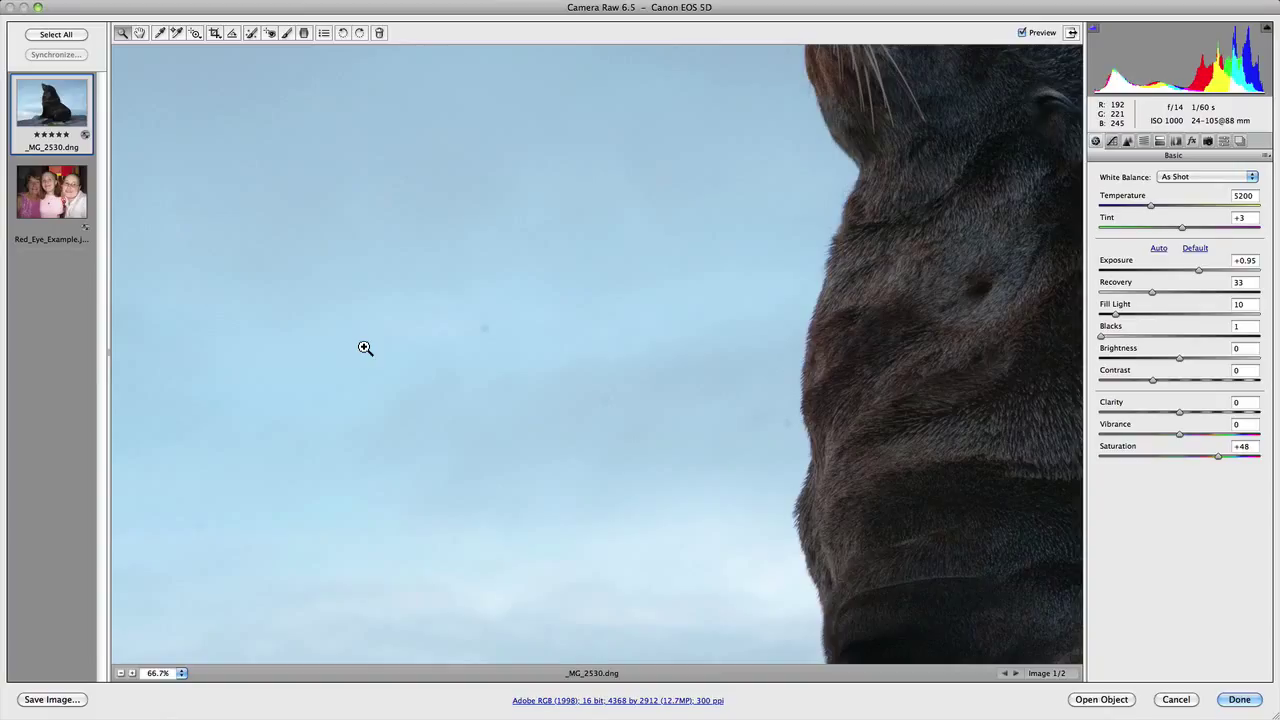
pyautogui.click(463, 341)
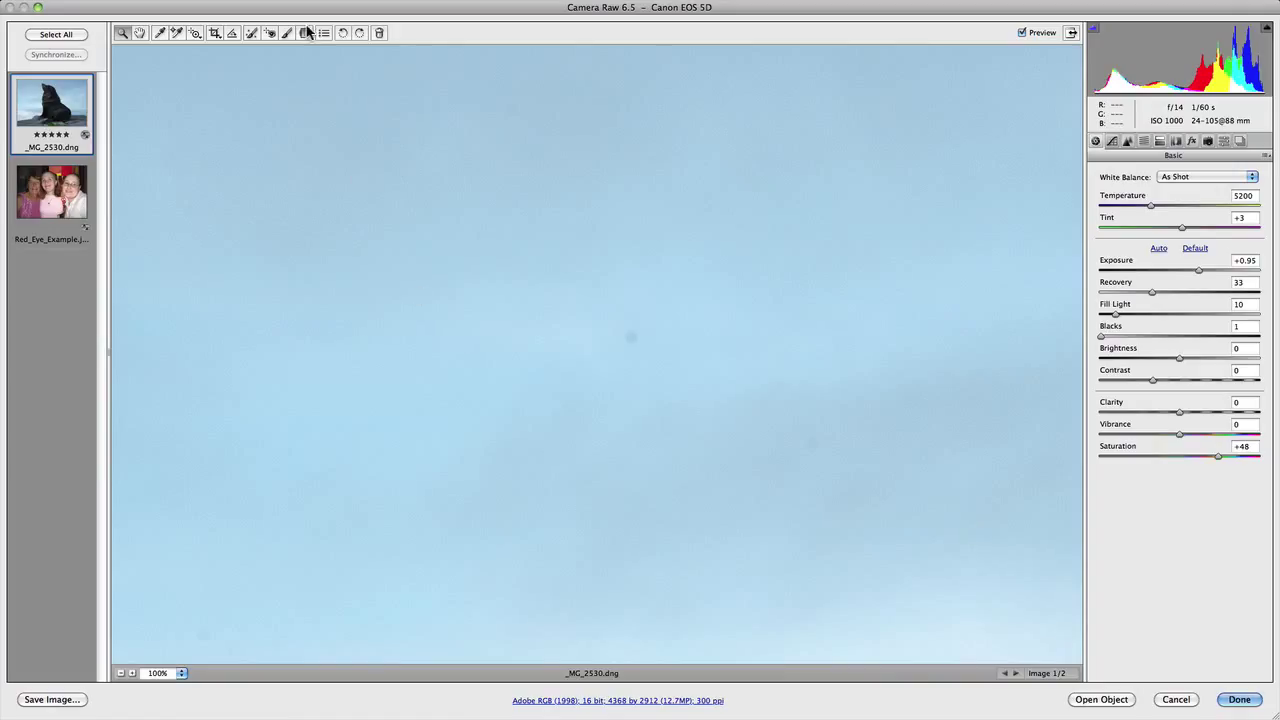
# - Heal the sky's central dust speck with a radius-4 Heal spot sampled from nearby clean sky
pyautogui.click(251, 34)
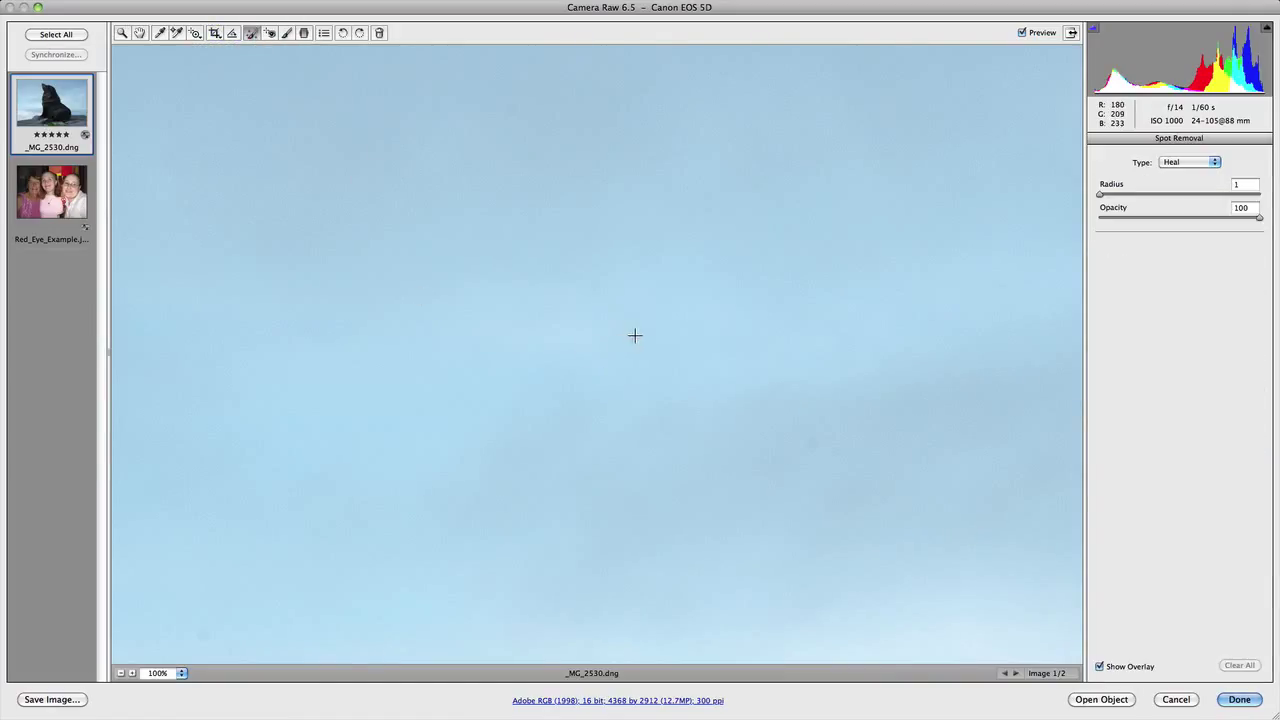
pyautogui.click(631, 338)
pyautogui.moveTo(1104, 197); pyautogui.dragTo(1105, 198)
pyautogui.moveTo(631, 318)
pyautogui.mouseDown()
pyautogui.moveTo(674, 314)
pyautogui.moveTo(677, 325)
pyautogui.mouseUp()
# - Toggle Preview to compare the sky before and after healing, ending with healing shown
pyautogui.click(1022, 33)
pyautogui.click(1022, 33)
pyautogui.click(1022, 33)
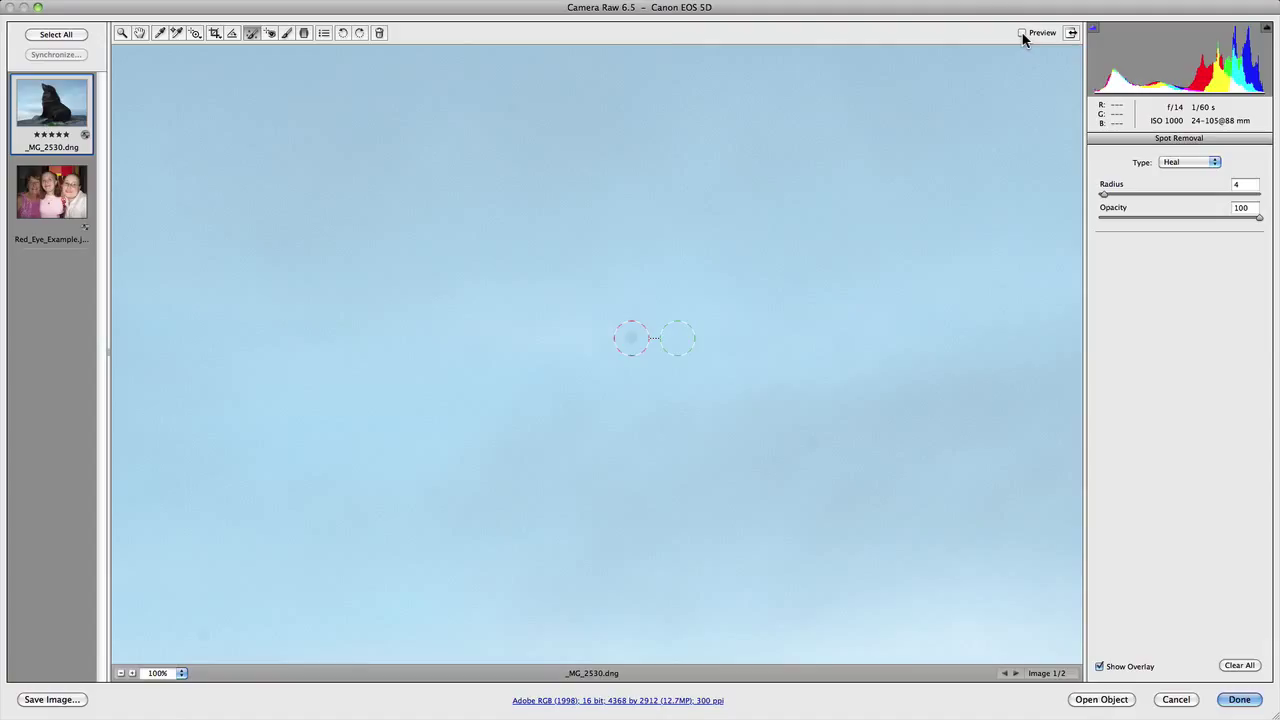
pyautogui.click(1022, 33)
# - Set Contrast to +91 and Exposure to -0.70 to make dust spots visible, then pan the sky
pyautogui.click(123, 34)
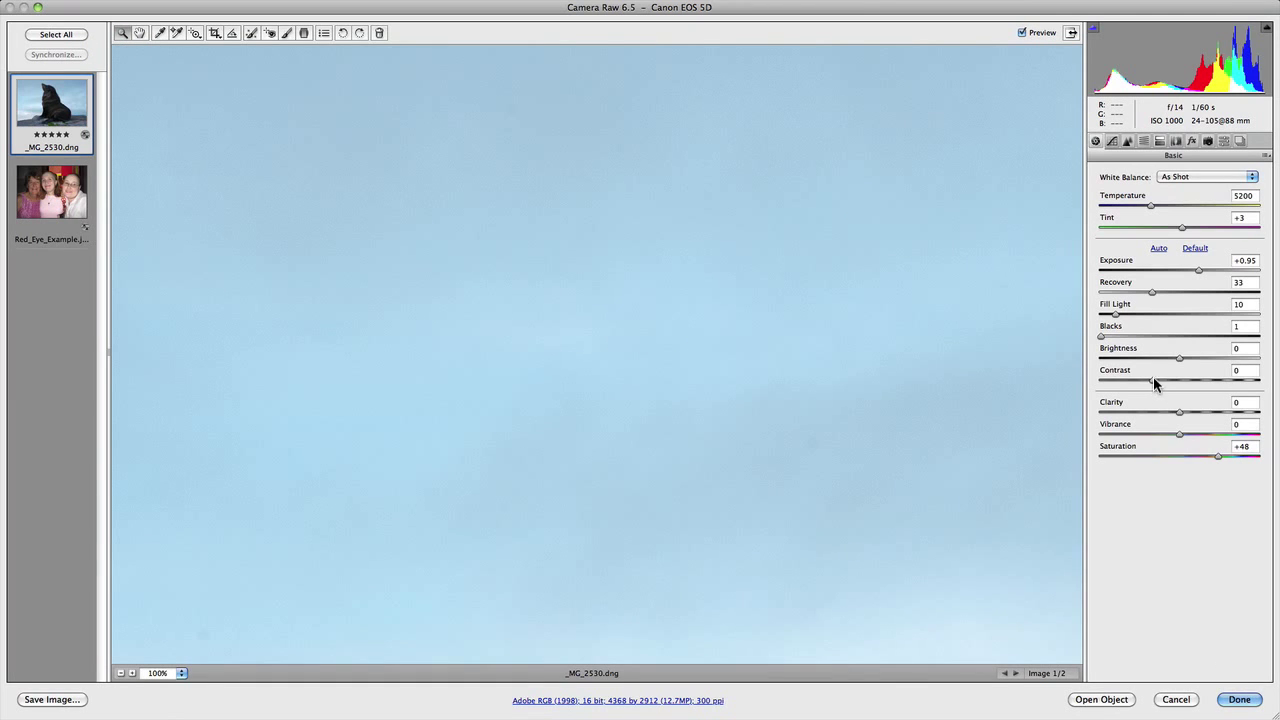
pyautogui.moveTo(1153, 380); pyautogui.dragTo(1250, 378)
pyautogui.click(1198, 270)
pyautogui.moveTo(1198, 270); pyautogui.dragTo(1166, 274)
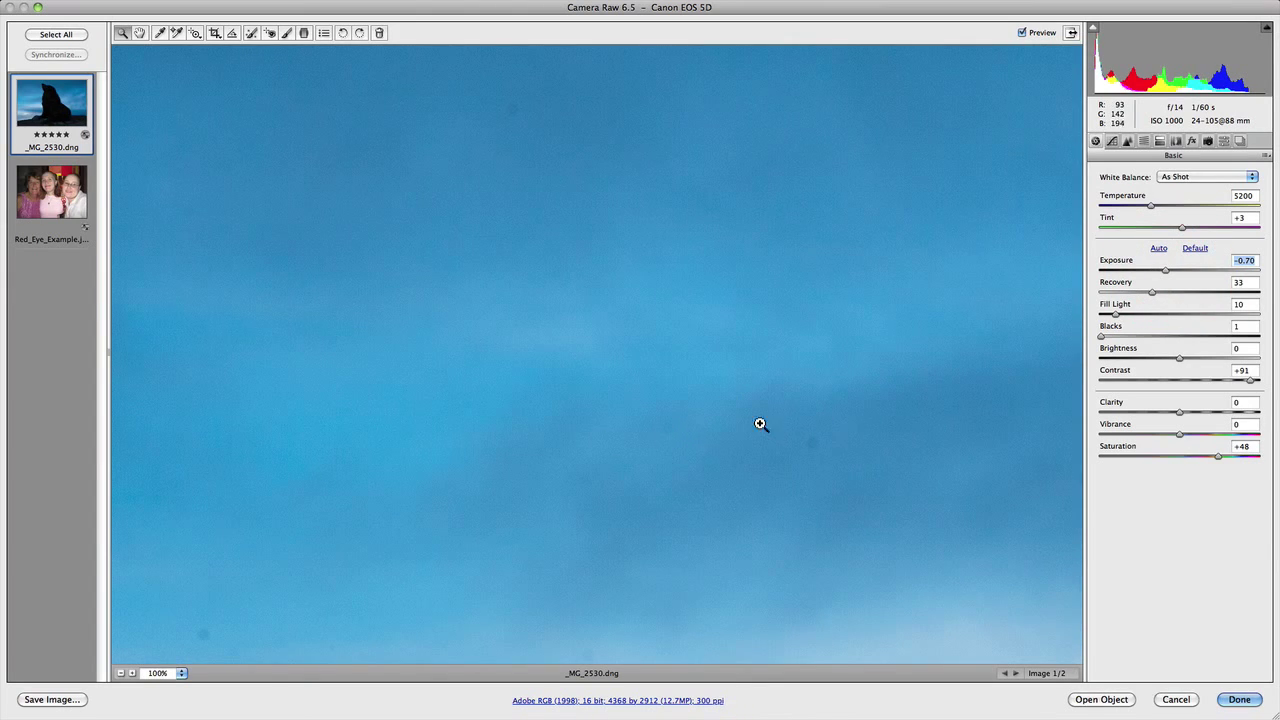
pyautogui.moveTo(541, 509); pyautogui.dragTo(858, 216)
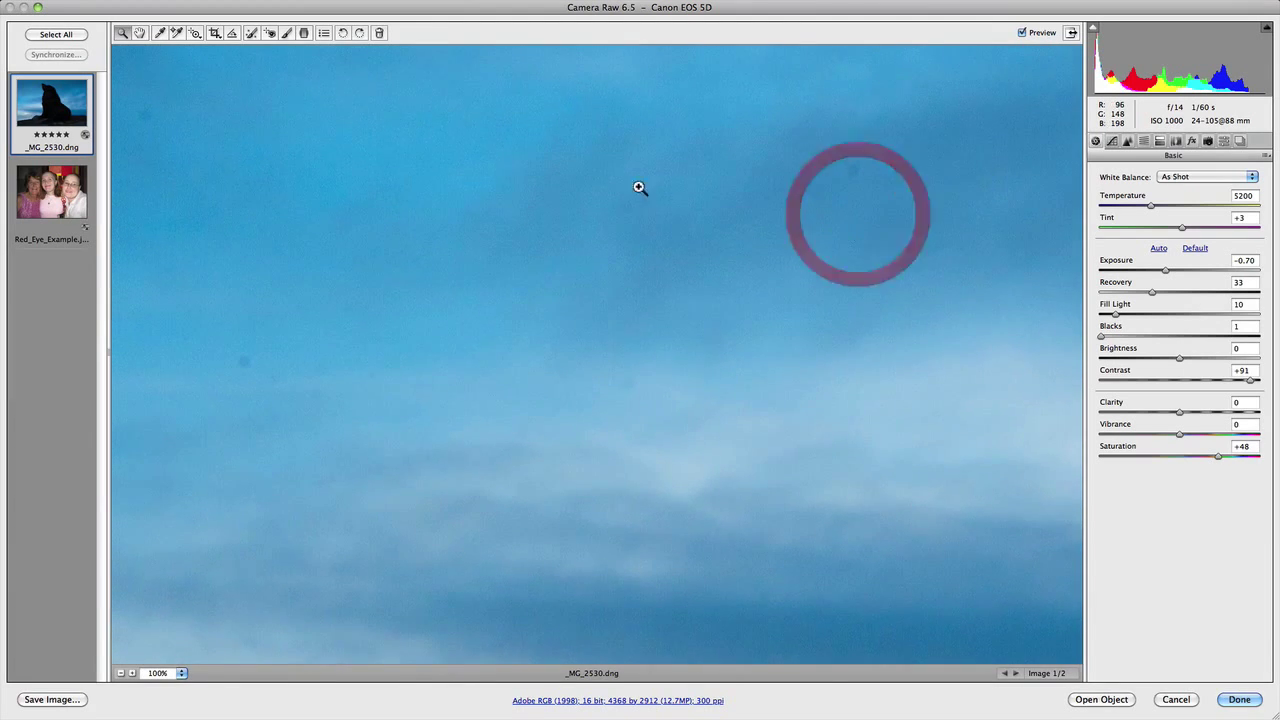
# - Heal three more dust spots at left, centre and upper right, adjusting the last spot's sample source
pyautogui.click(252, 33)
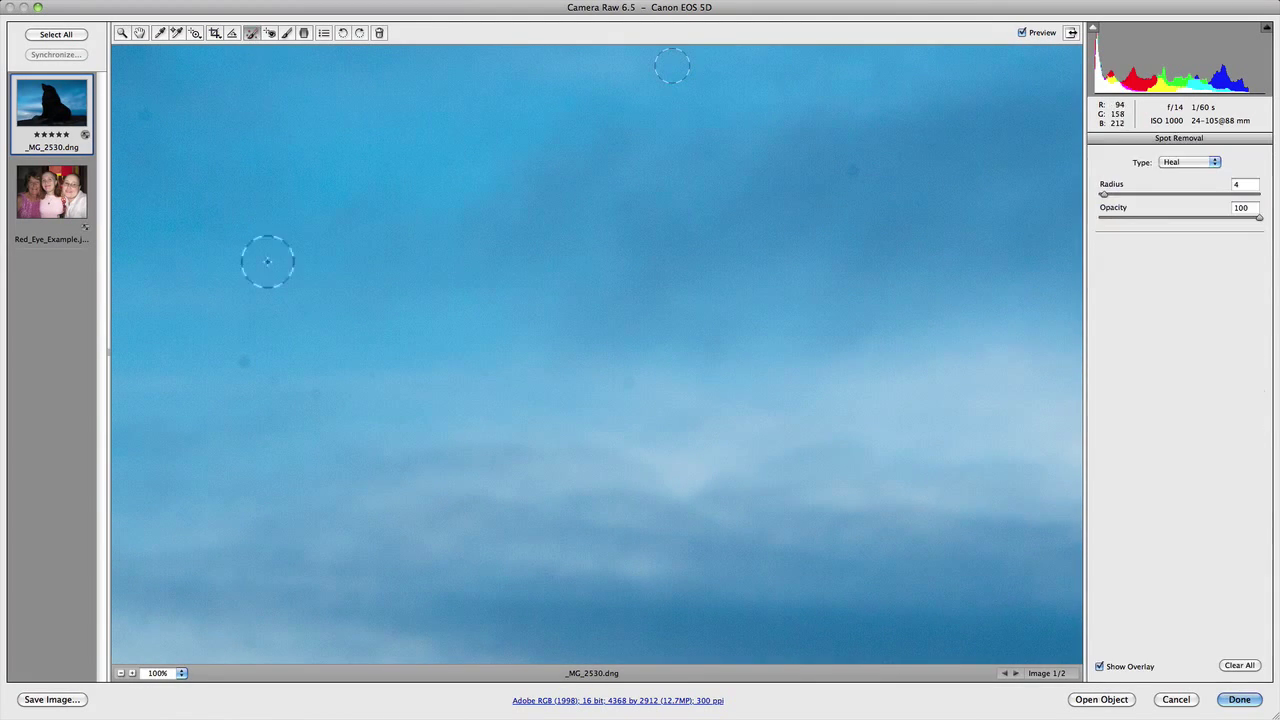
pyautogui.click(249, 363)
pyautogui.click(630, 383)
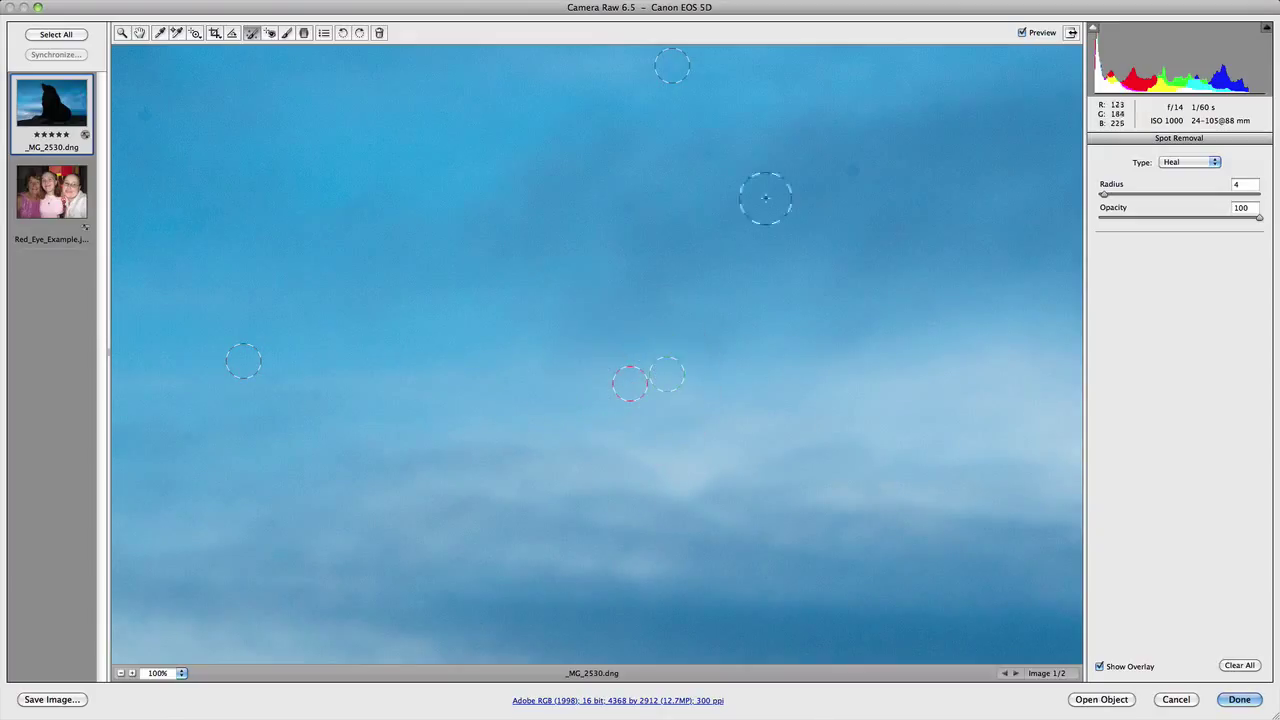
pyautogui.click(853, 170)
pyautogui.moveTo(805, 183)
pyautogui.mouseDown()
pyautogui.moveTo(811, 206)
pyautogui.moveTo(809, 180)
pyautogui.mouseUp()
# - Pan up through the sky and heal dust spots at the left edge and middle
pyautogui.moveTo(431, 166); pyautogui.dragTo(754, 474)
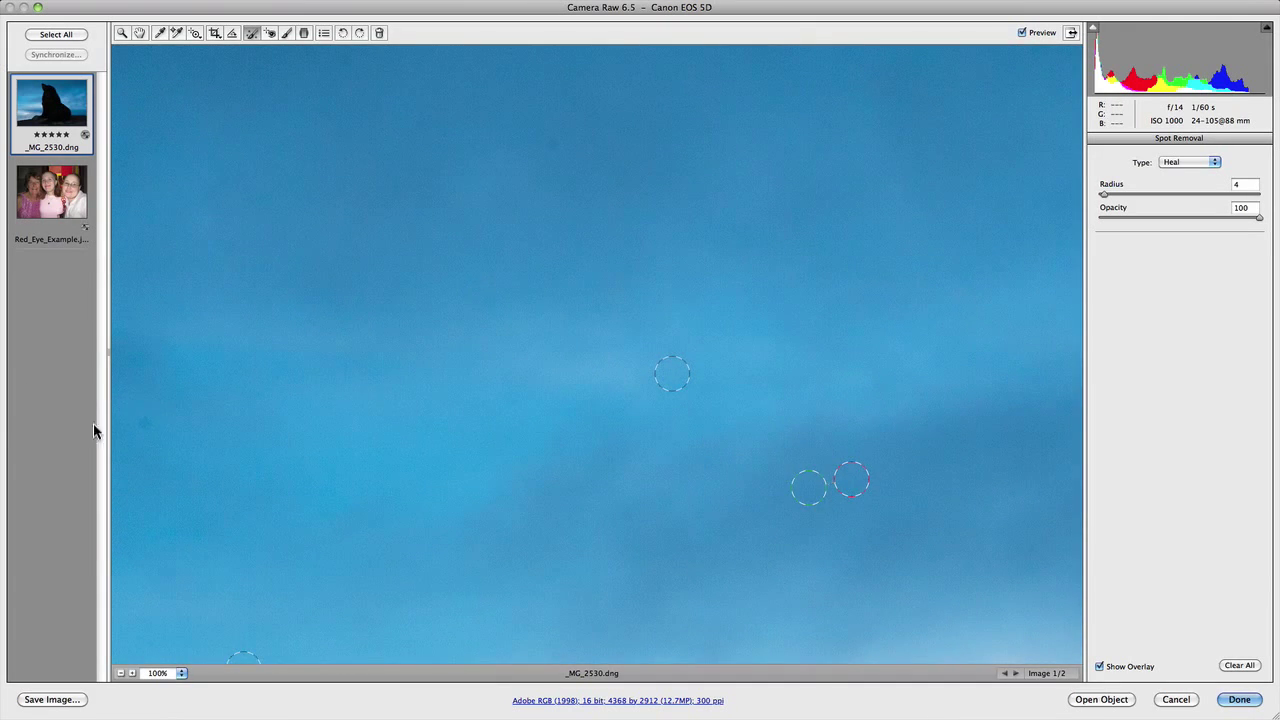
pyautogui.click(143, 427)
pyautogui.moveTo(343, 295); pyautogui.dragTo(343, 440)
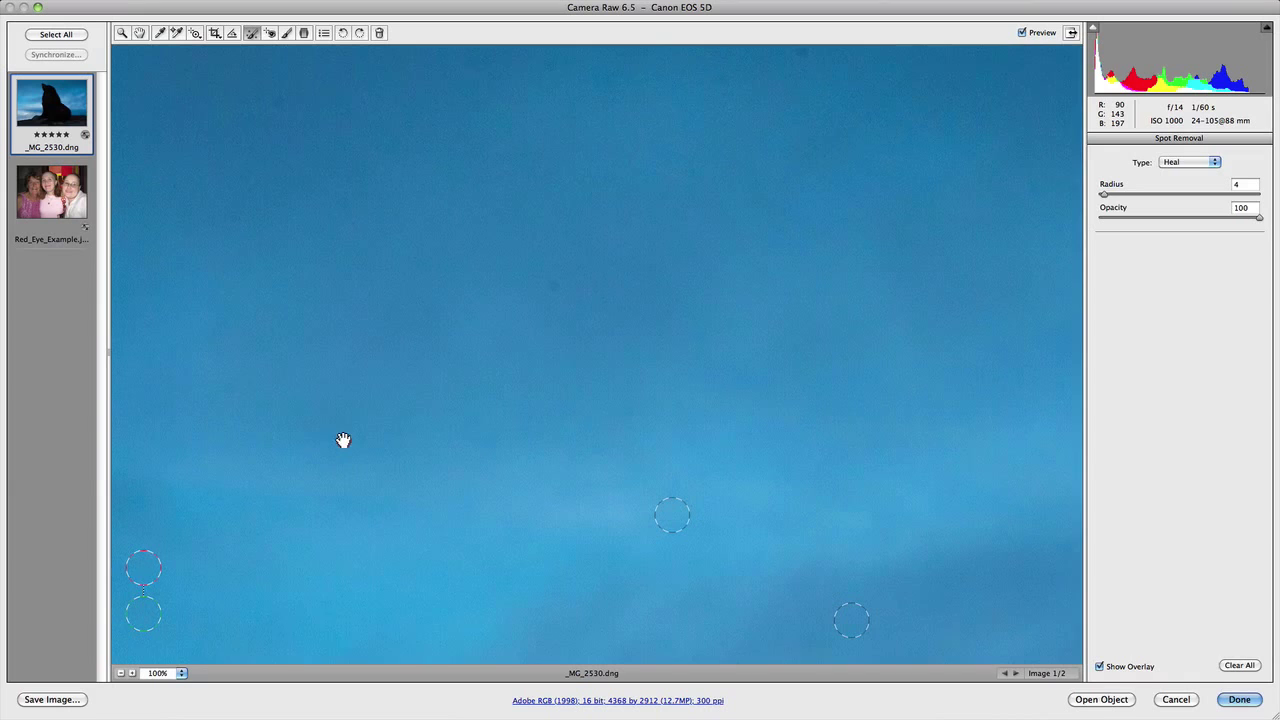
pyautogui.click(555, 292)
pyautogui.moveTo(535, 193); pyautogui.dragTo(551, 401)
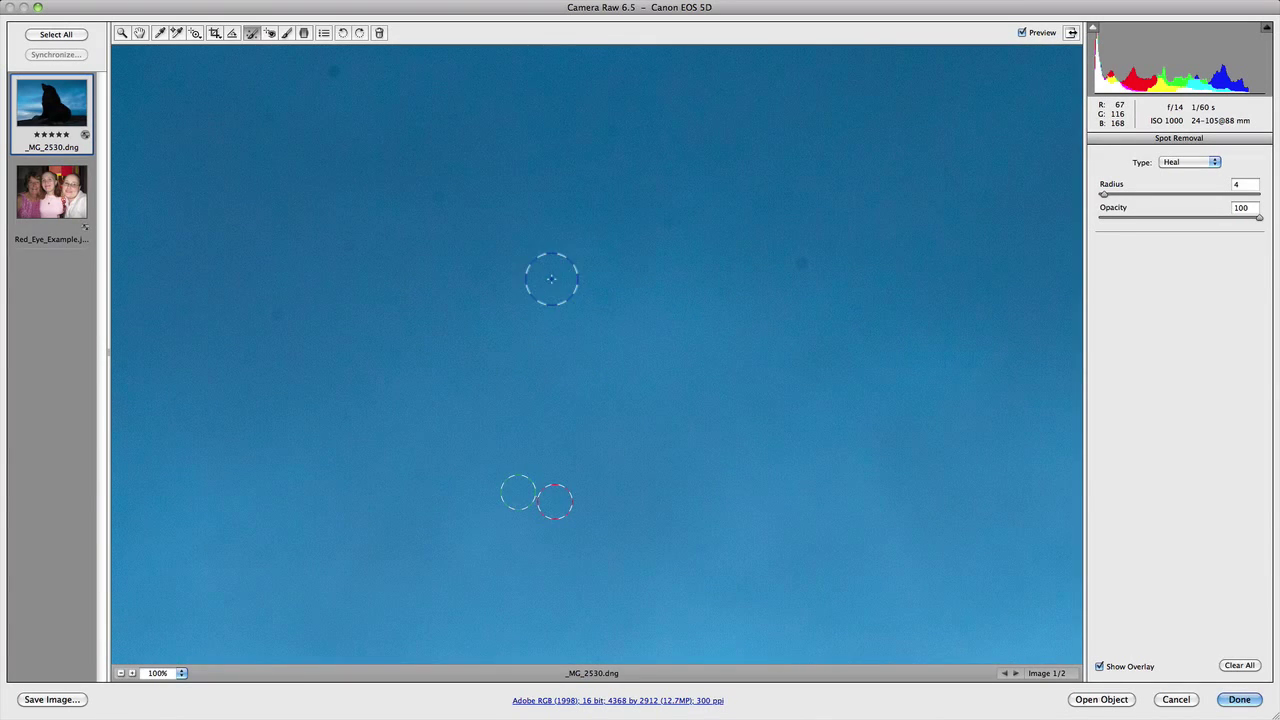
pyautogui.click(551, 279)
# - Heal the remaining upper-sky spots on the right, upper left, left side and top, then return to Basic
pyautogui.click(665, 218)
pyautogui.click(797, 262)
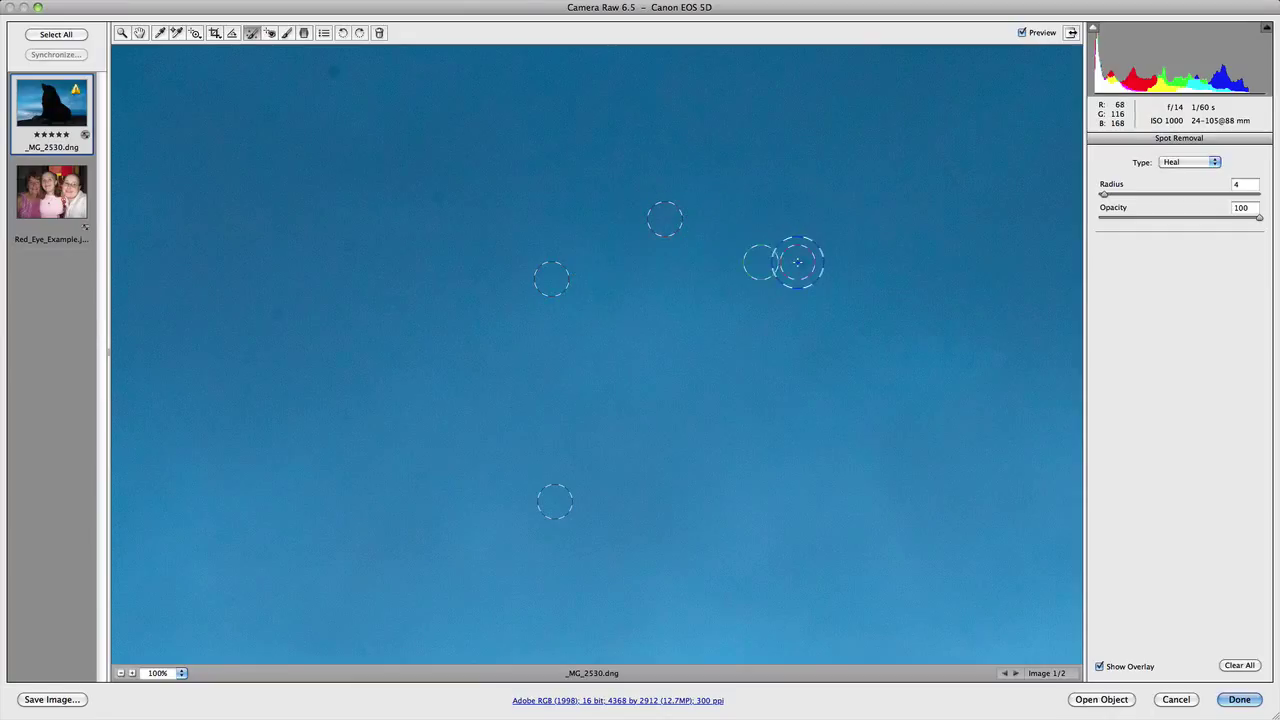
pyautogui.click(435, 199)
pyautogui.click(352, 242)
pyautogui.click(277, 317)
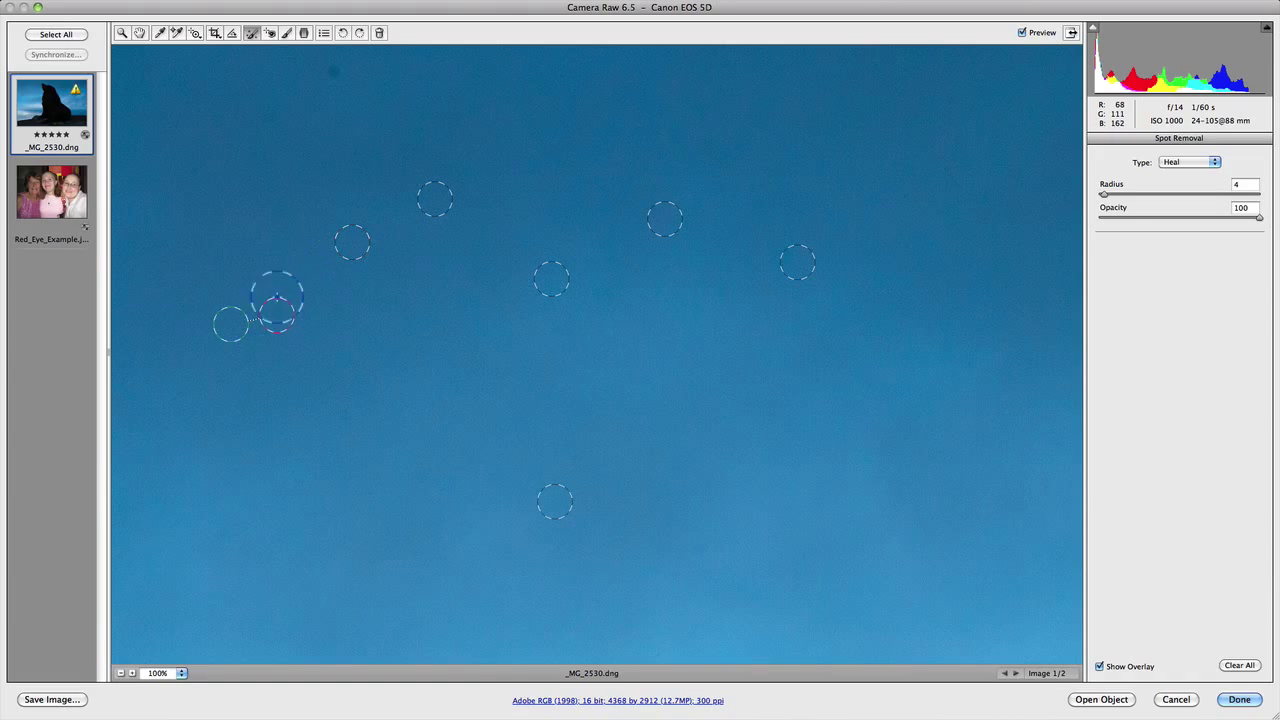
pyautogui.click(332, 74)
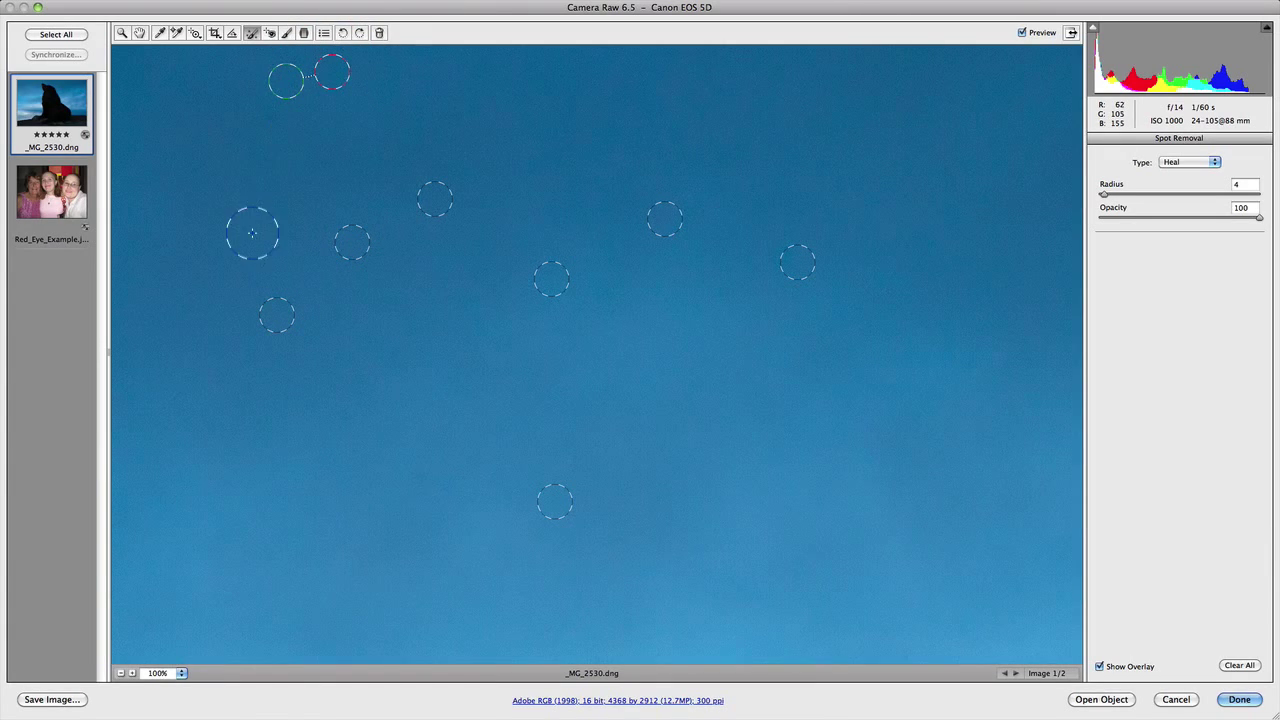
pyautogui.click(122, 33)
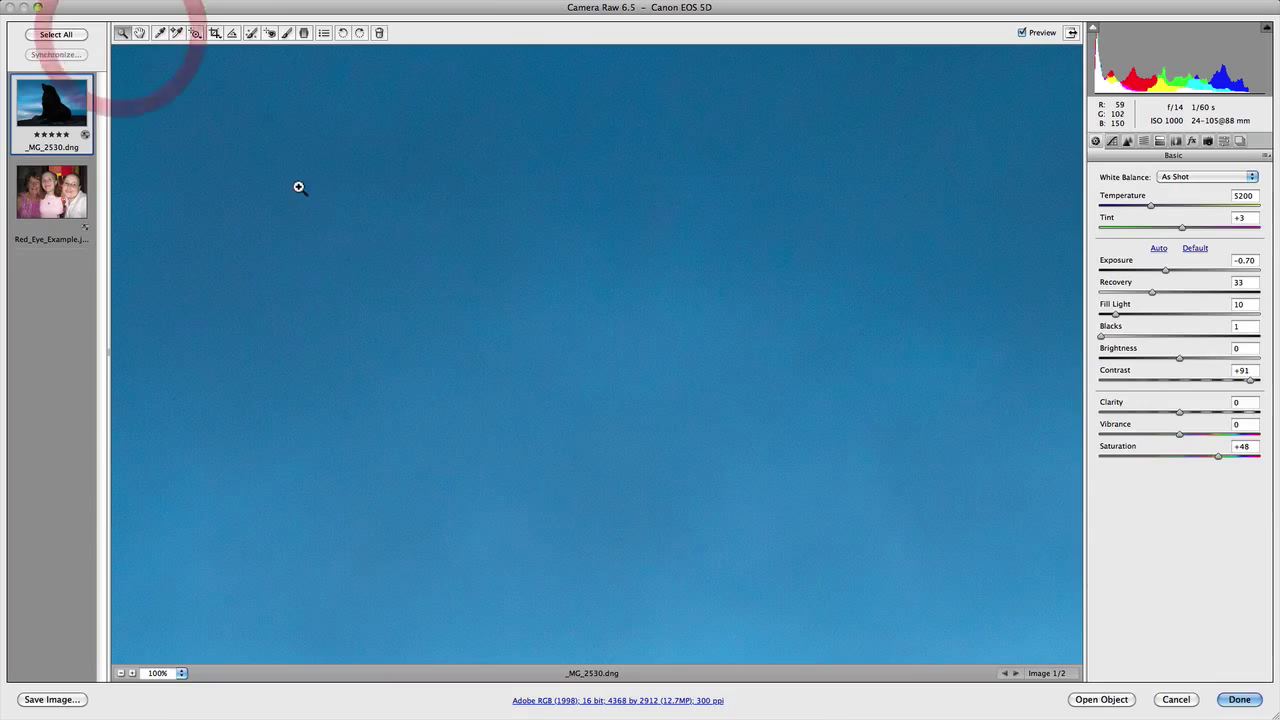
# - Fit the photo in view, zoom into the sky beside the seal to check it, then fit it again
pyautogui.rightClick(311, 203)
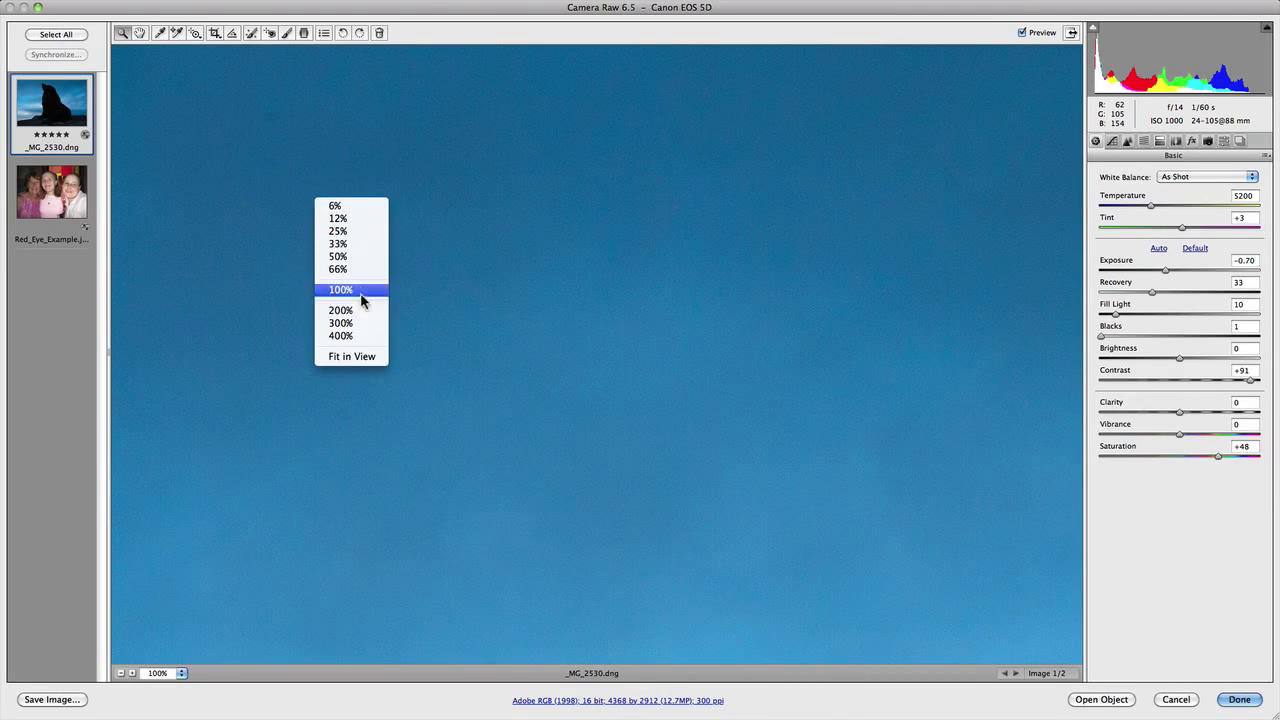
pyautogui.click(361, 357)
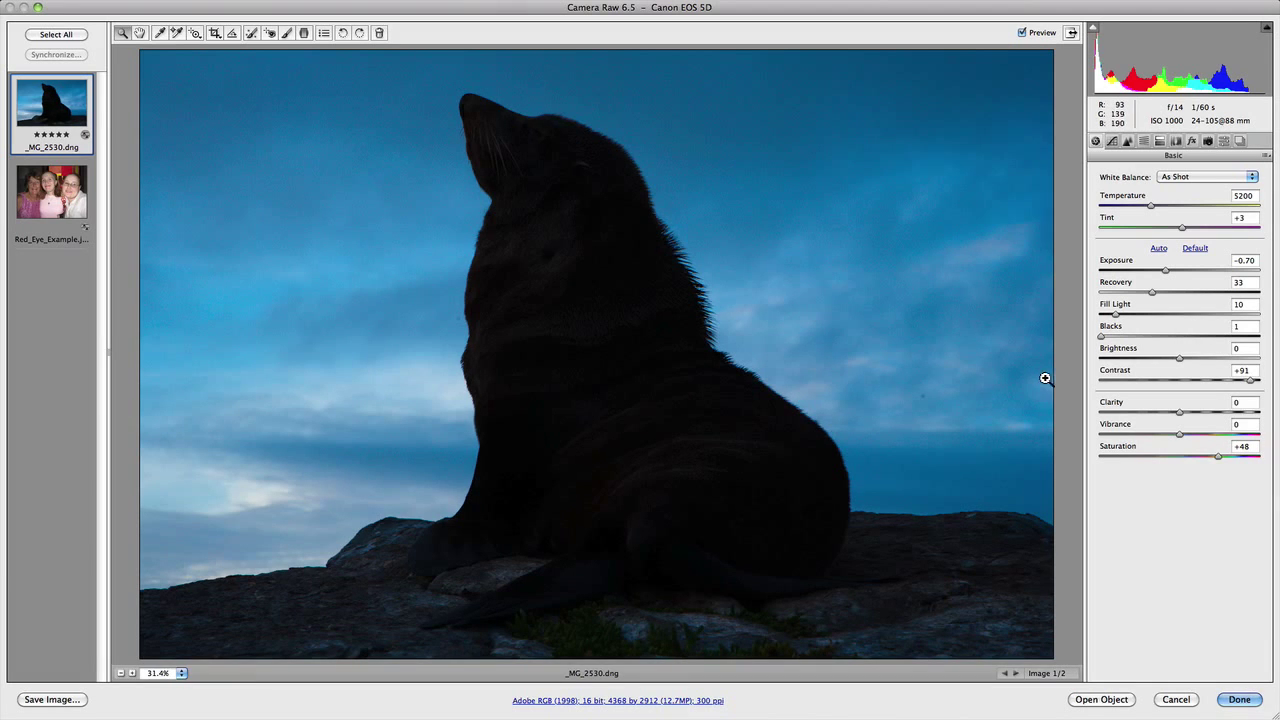
pyautogui.click(973, 412)
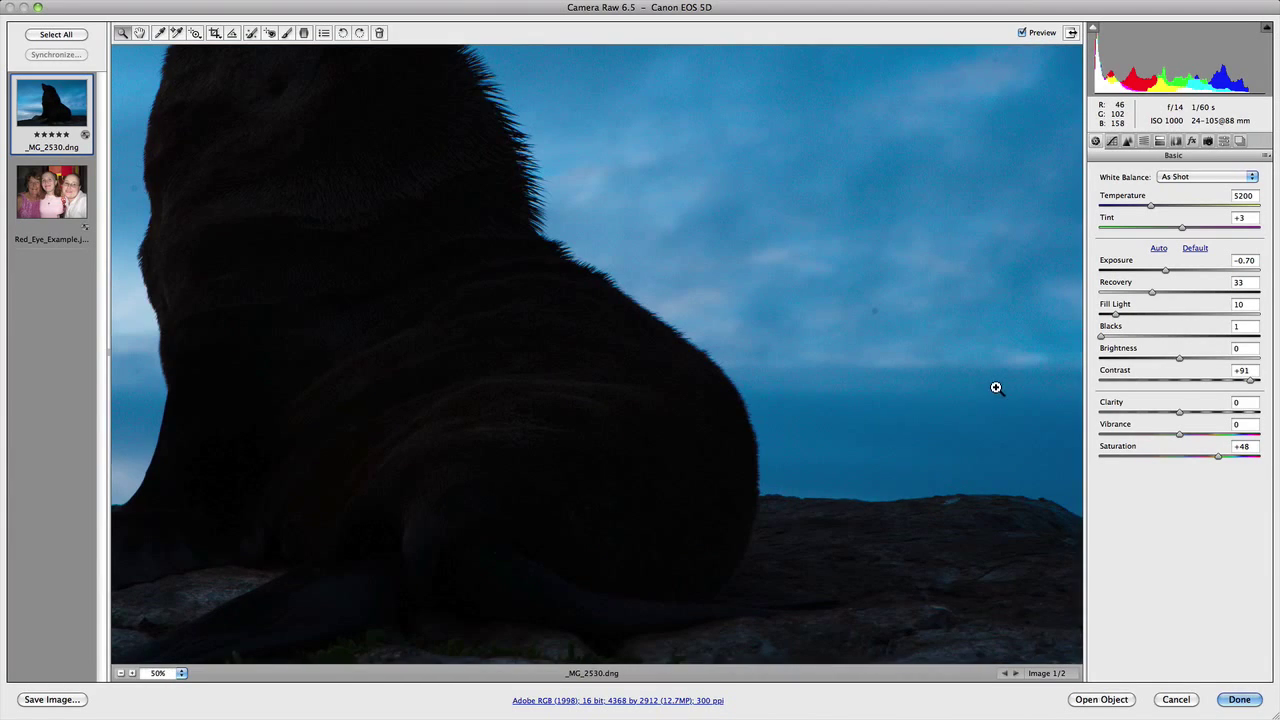
pyautogui.click(994, 388)
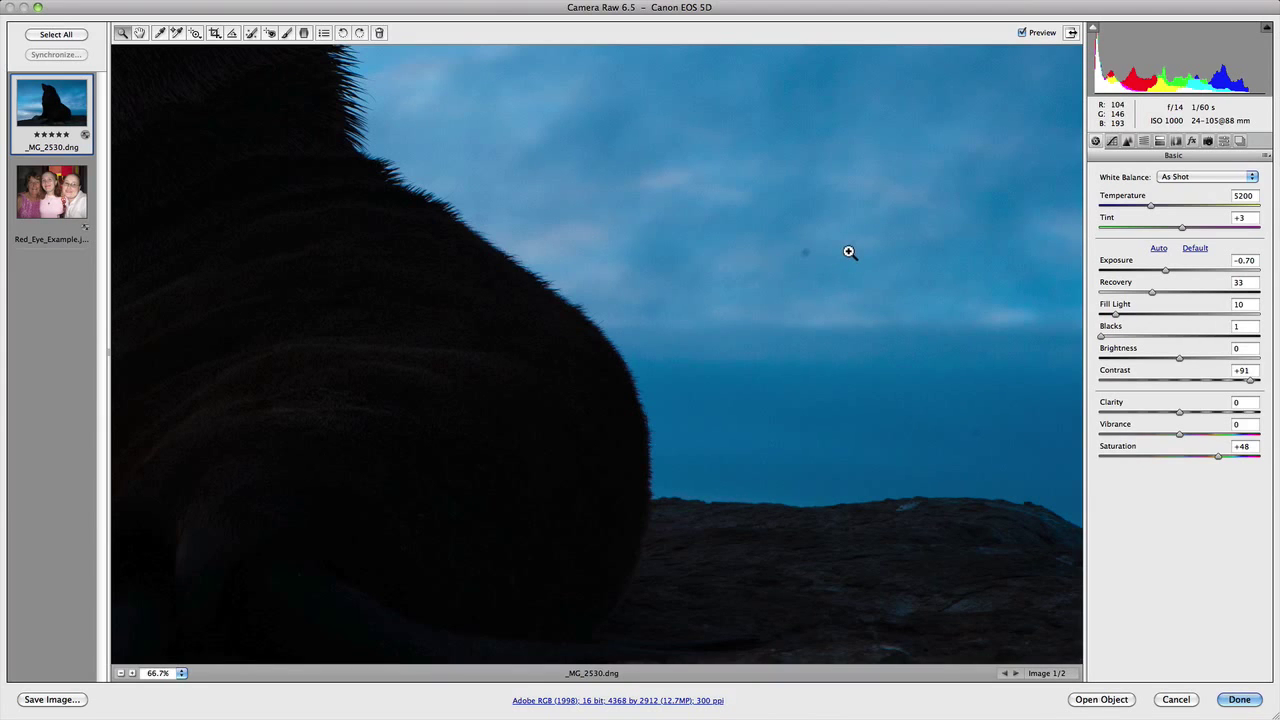
pyautogui.rightClick(745, 312)
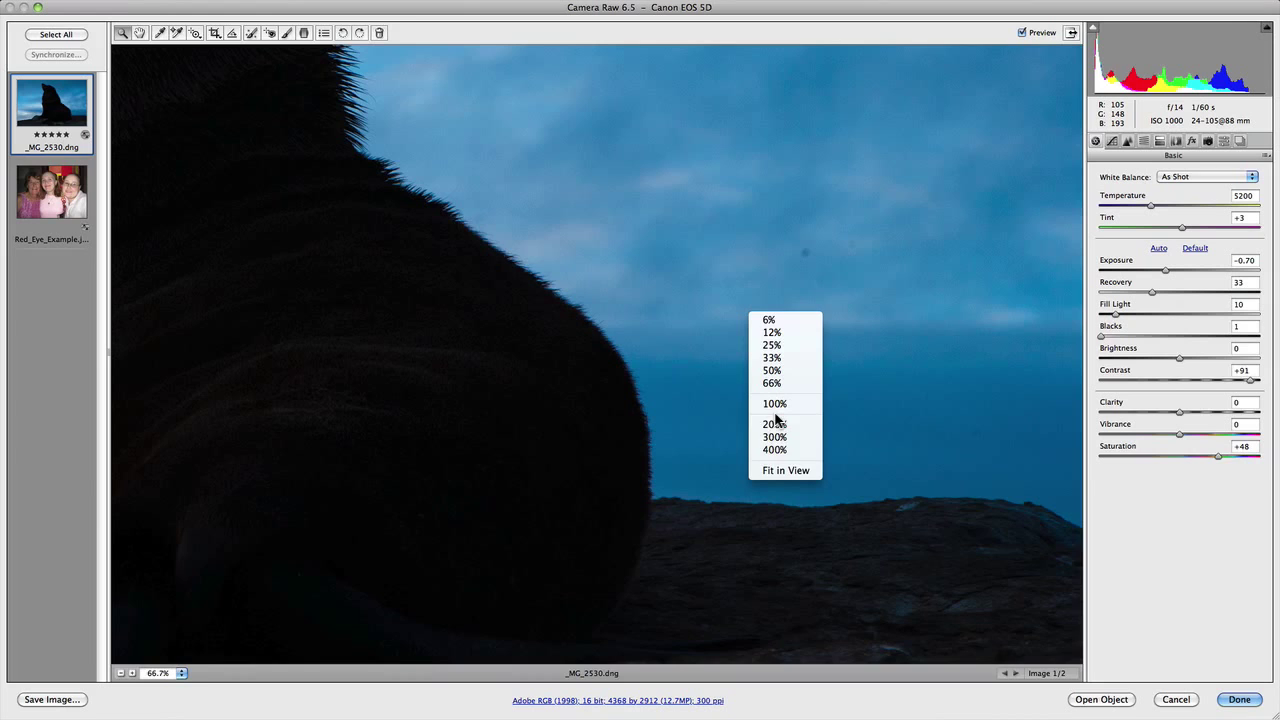
pyautogui.click(782, 471)
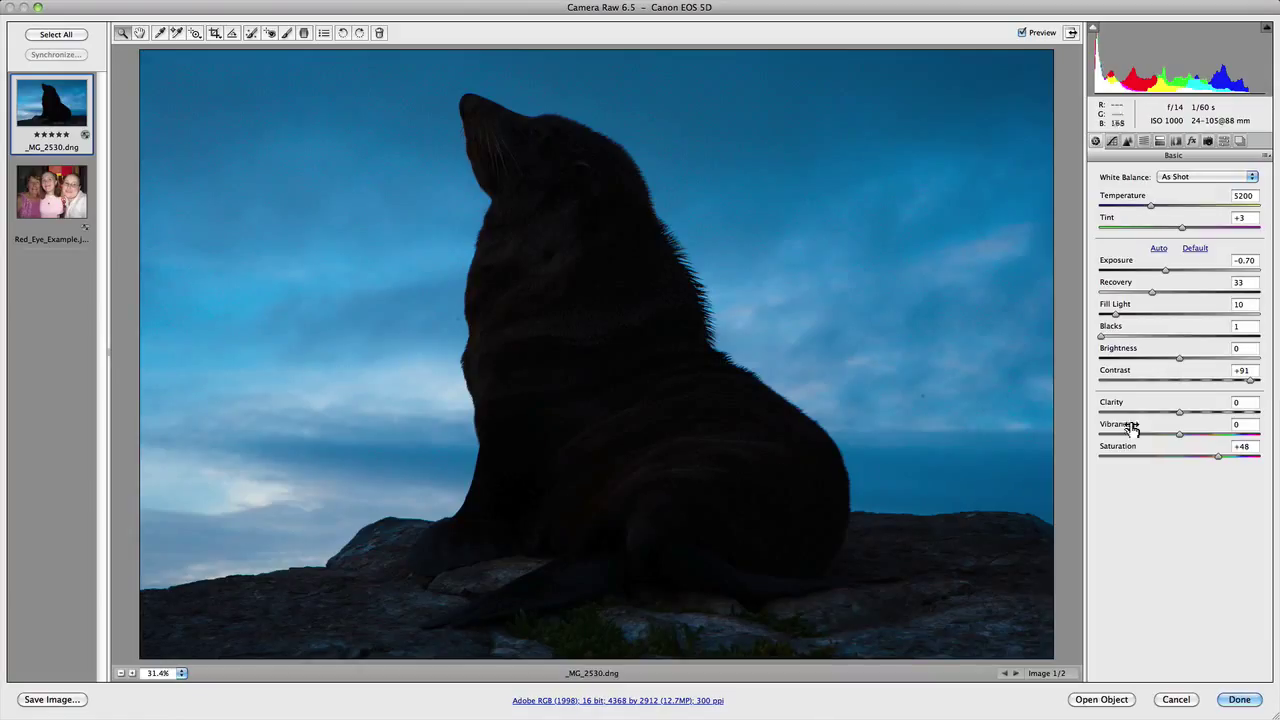
# - Type 0 over Contrast +91 and Exposure -0.70 in the Basic panel
pyautogui.click(1254, 371)
pyautogui.moveTo(1254, 371); pyautogui.dragTo(1201, 370)
pyautogui.write('0')
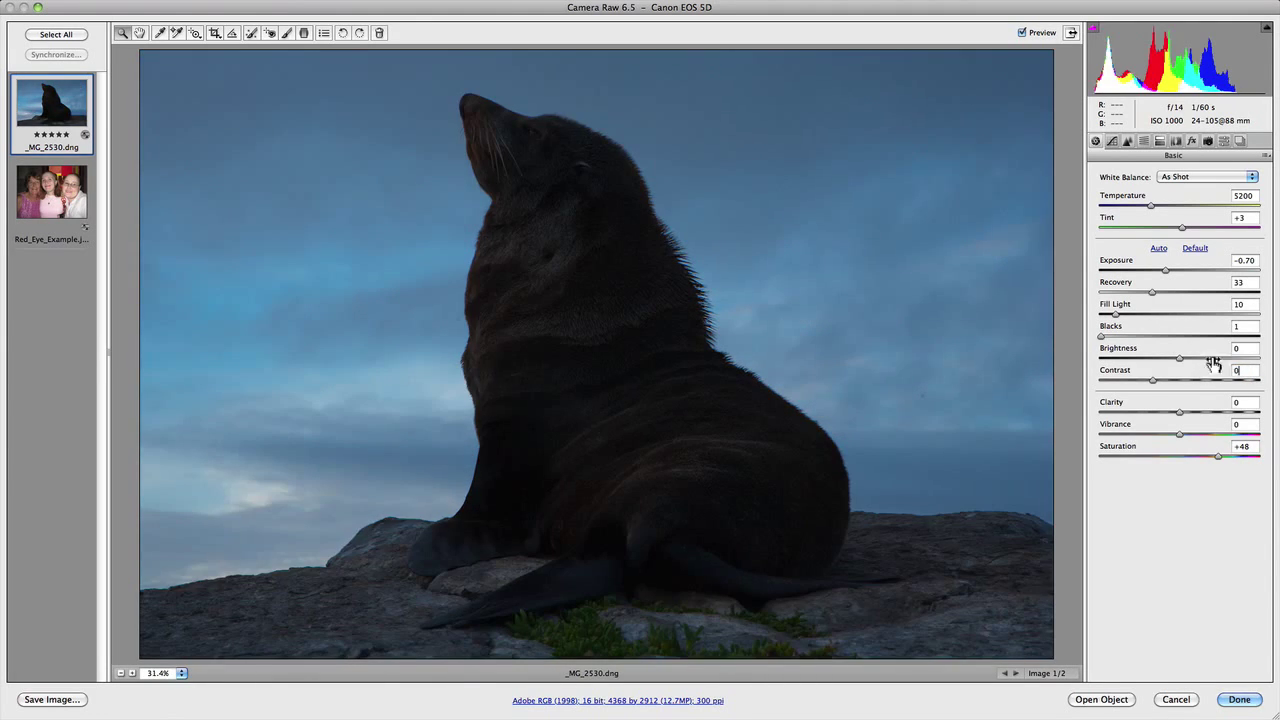
pyautogui.moveTo(1256, 262); pyautogui.dragTo(1177, 260)
pyautogui.write('0')
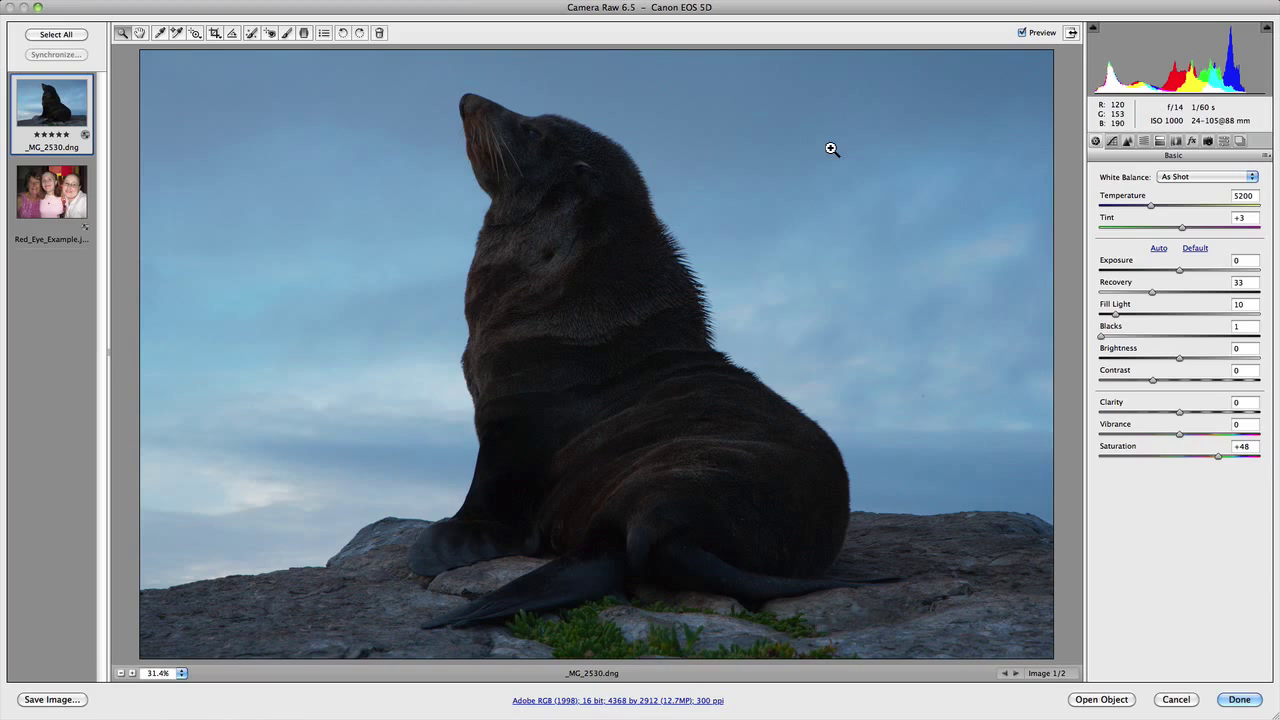
# - Open Red_Eye_Example from the filmstrip and view it at 100% centred on the women's faces
pyautogui.click(251, 33)
pyautogui.click(52, 195)
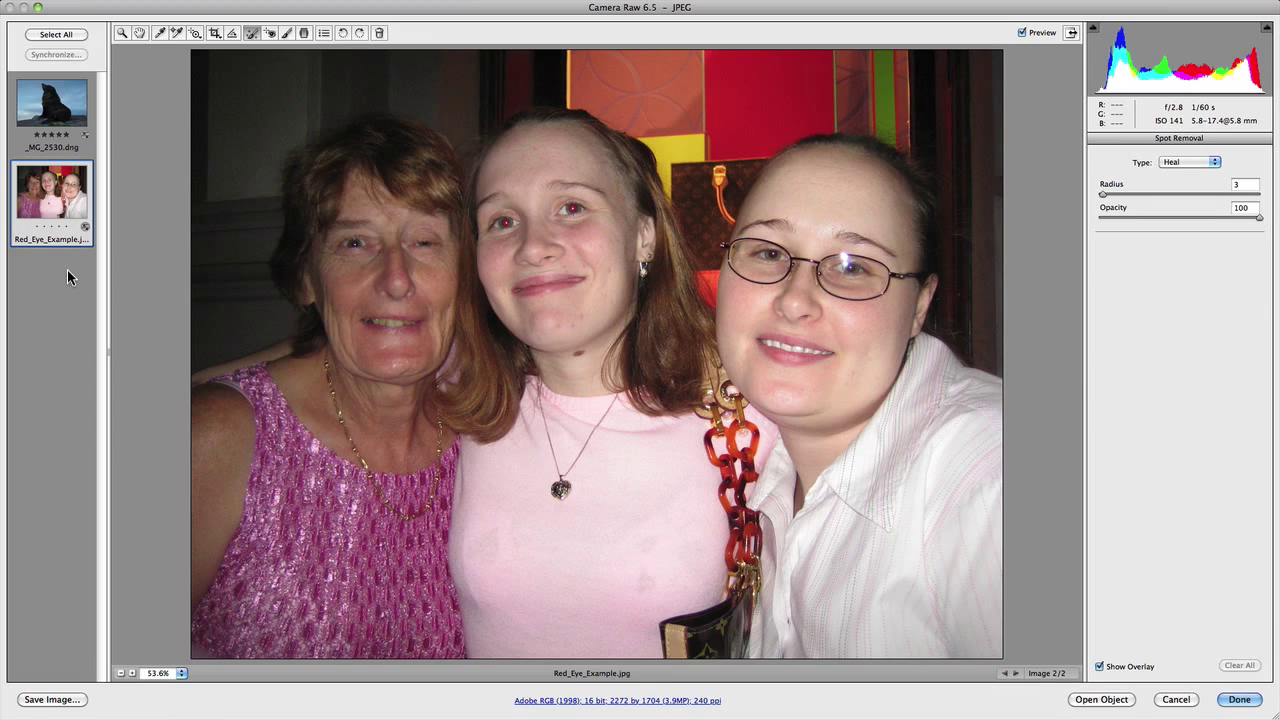
pyautogui.click(122, 33)
pyautogui.rightClick(581, 238)
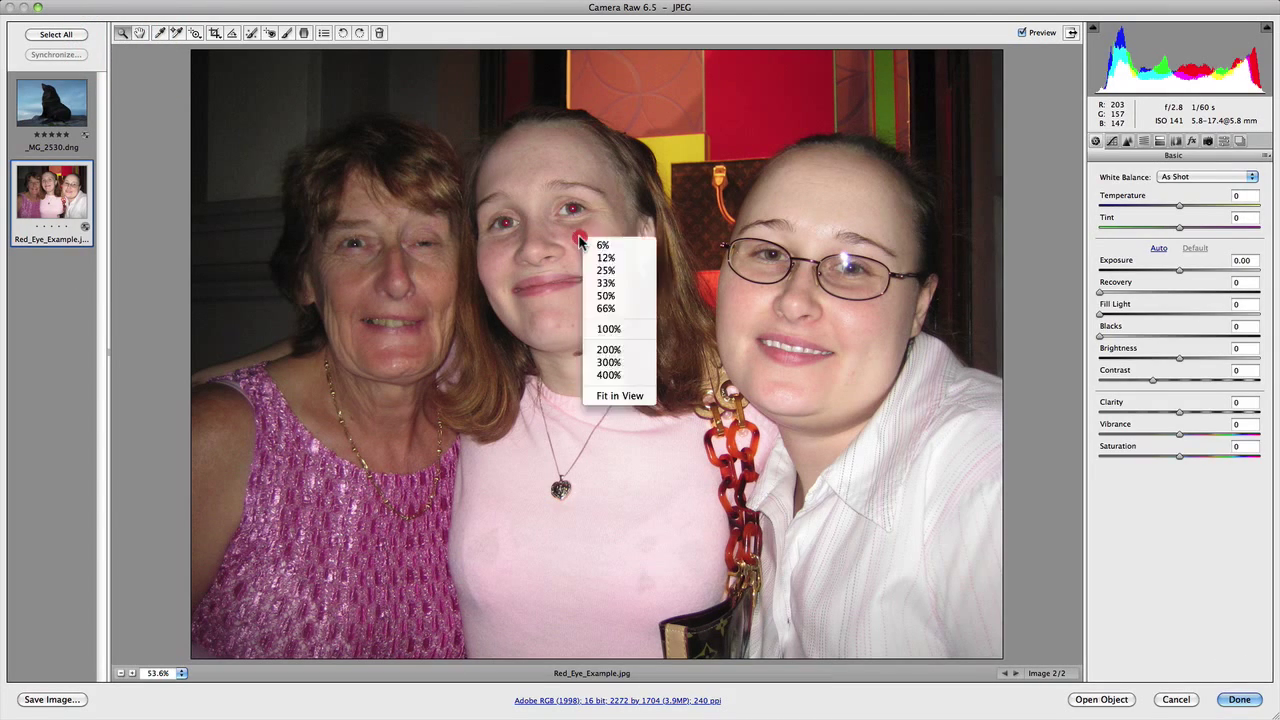
pyautogui.click(612, 328)
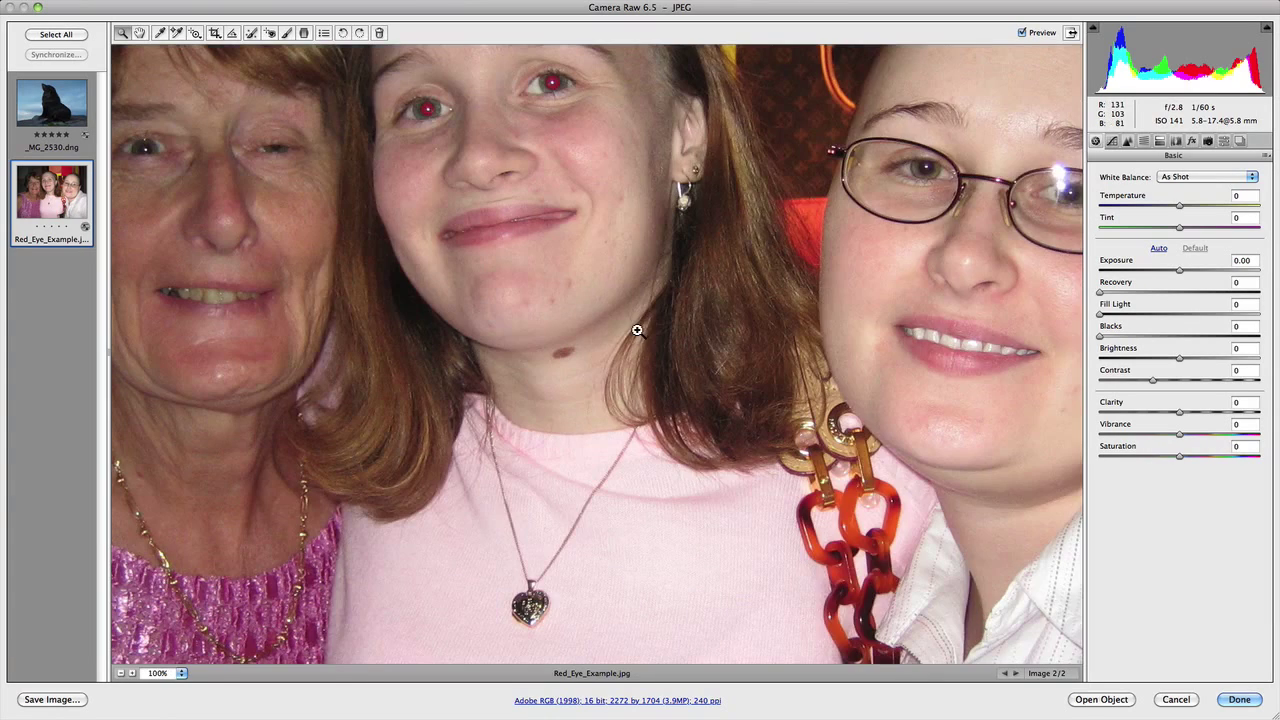
pyautogui.moveTo(599, 187); pyautogui.dragTo(636, 413)
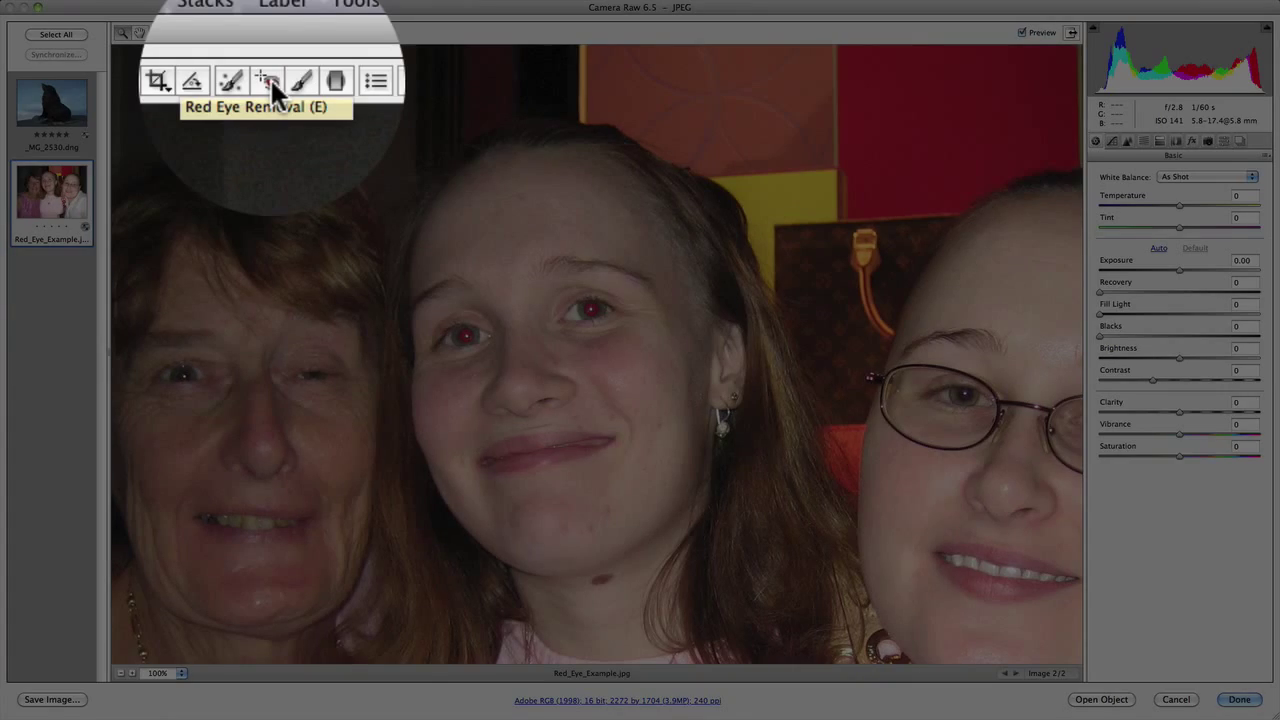
# - With Red Eye Removal, box the middle woman's left-hand eye, redrawing and adjusting the box to fit
pyautogui.click(264, 33)
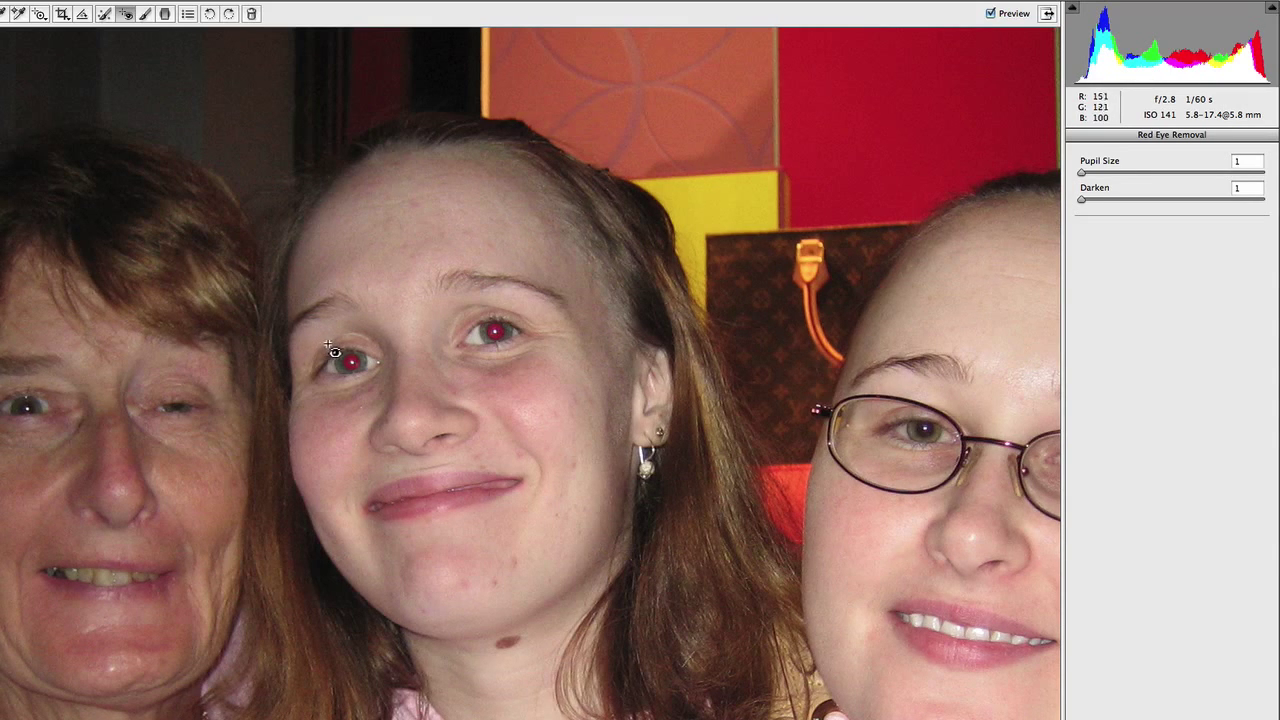
pyautogui.moveTo(322, 340)
pyautogui.mouseDown()
pyautogui.moveTo(398, 368)
pyautogui.moveTo(376, 385)
pyautogui.mouseUp()
pyautogui.press('Delete')
pyautogui.moveTo(369, 378); pyautogui.dragTo(377, 387)
pyautogui.moveTo(357, 362); pyautogui.dragTo(360, 366)
pyautogui.moveTo(352, 370); pyautogui.dragTo(354, 372)
# - Drag Pupil Size up to 100 and back down to 50, then reselect the left-hand eye's correction
pyautogui.moveTo(1086, 176); pyautogui.dragTo(1275, 177)
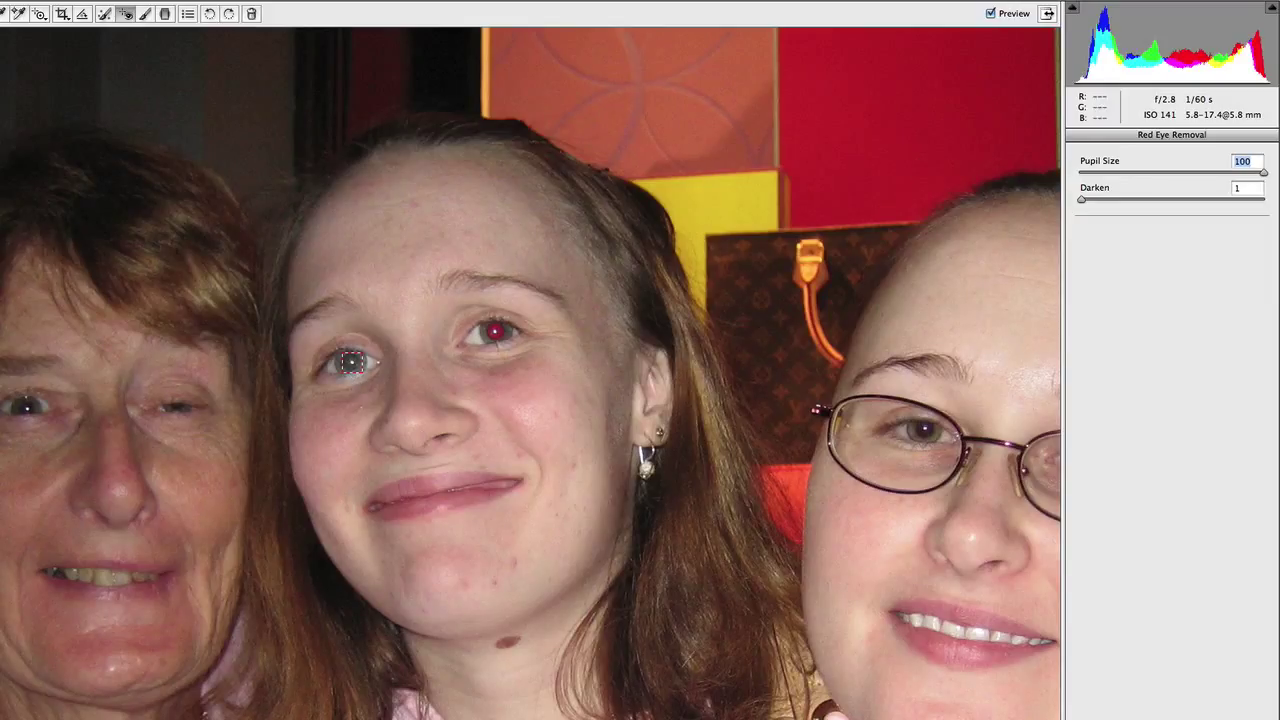
pyautogui.moveTo(1264, 175); pyautogui.dragTo(1171, 173)
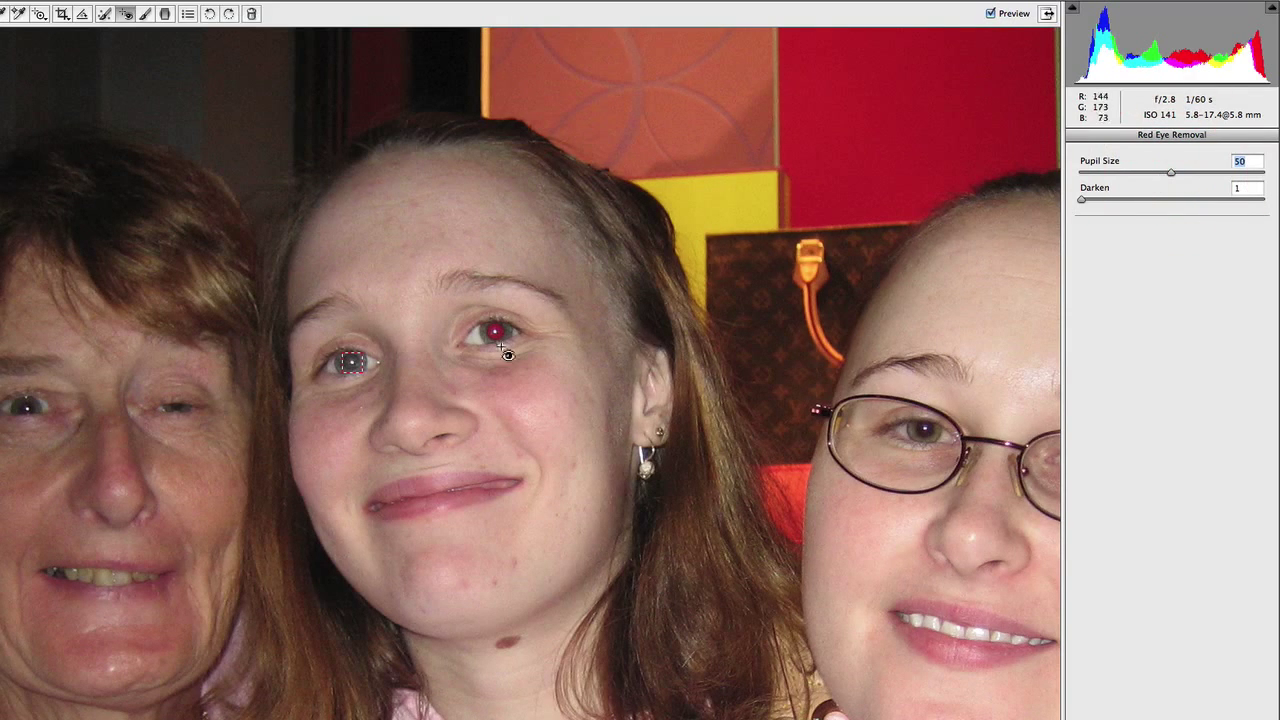
pyautogui.click(353, 372)
pyautogui.click(353, 370)
pyautogui.click(358, 362)
# - Raise the red-eye Darken amount to 60 for the corrected left eye's pupil
pyautogui.moveTo(1080, 197); pyautogui.dragTo(1174, 202)
pyautogui.moveTo(1205, 200); pyautogui.dragTo(1188, 176)
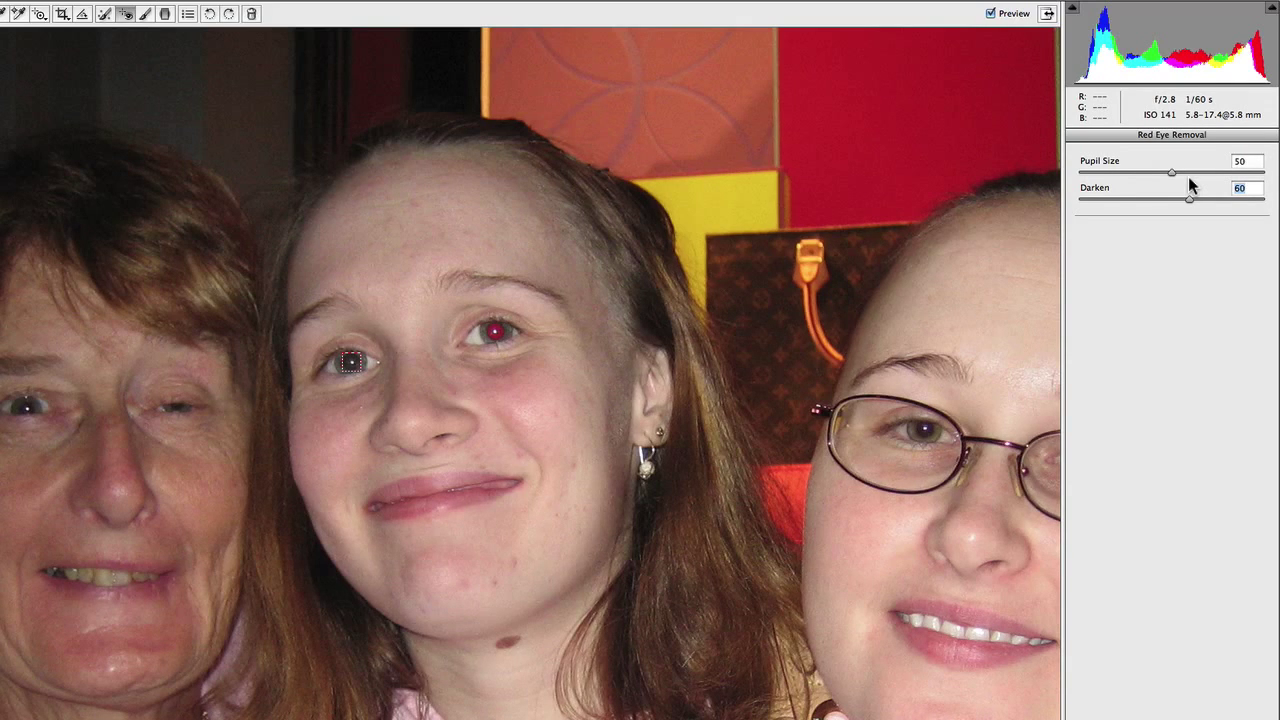
# - Exit Red Eye Removal by switching to the Zoom tool with Z
pyautogui.press('z')
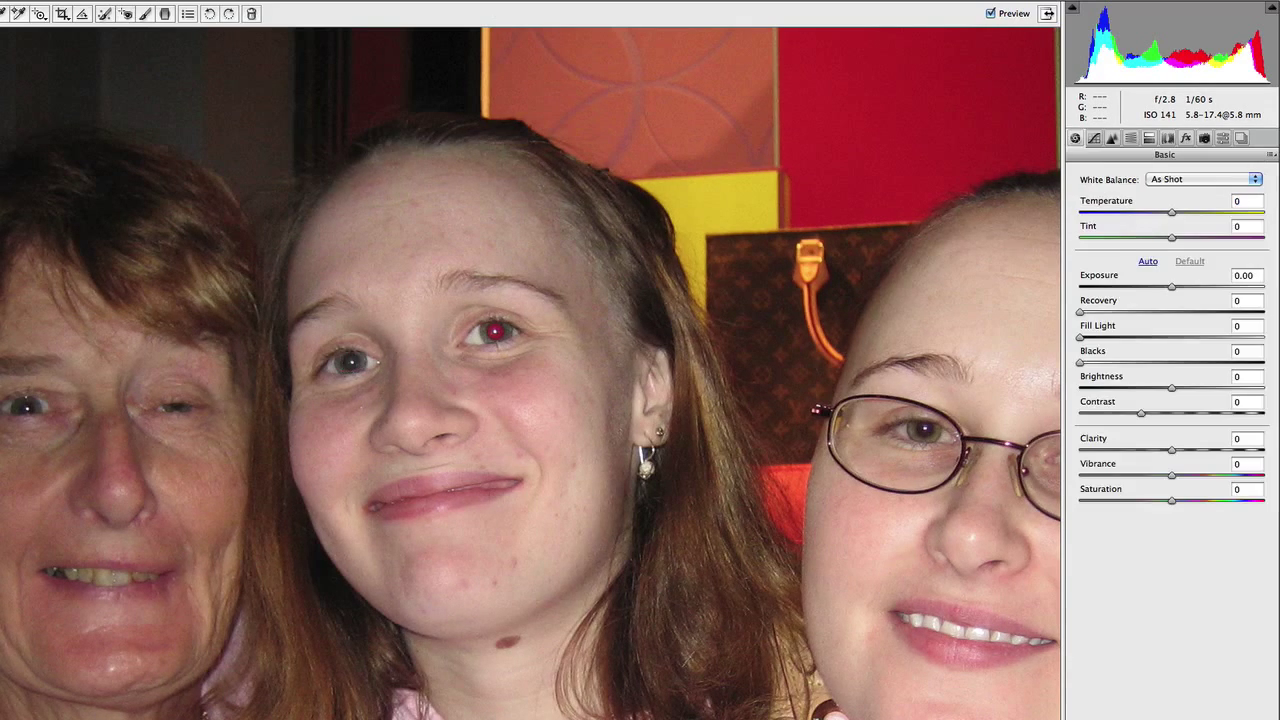